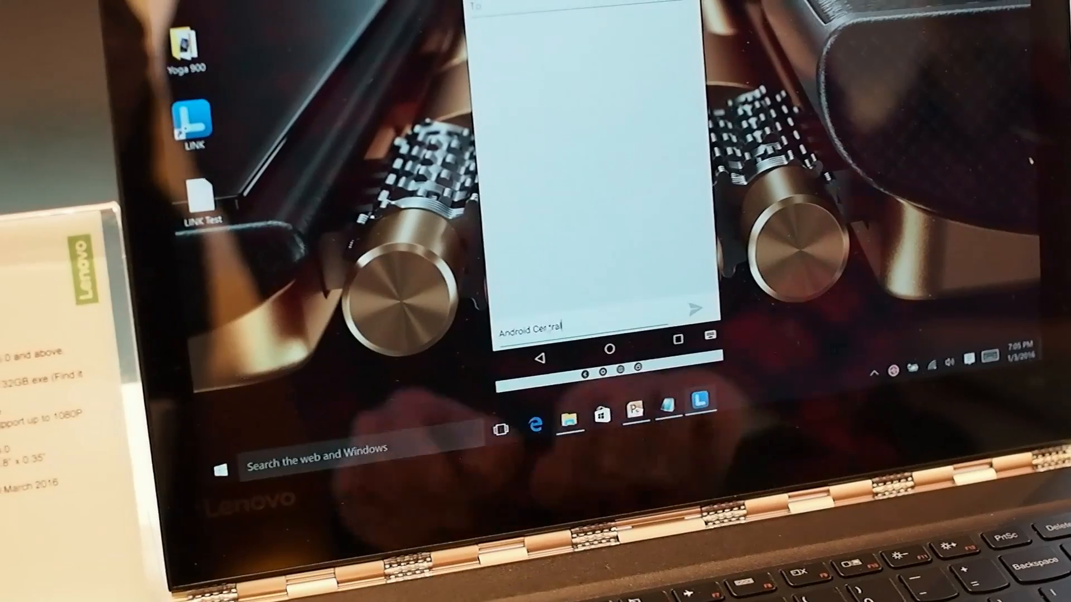
{"action": "key", "text": "ctrl+a"}
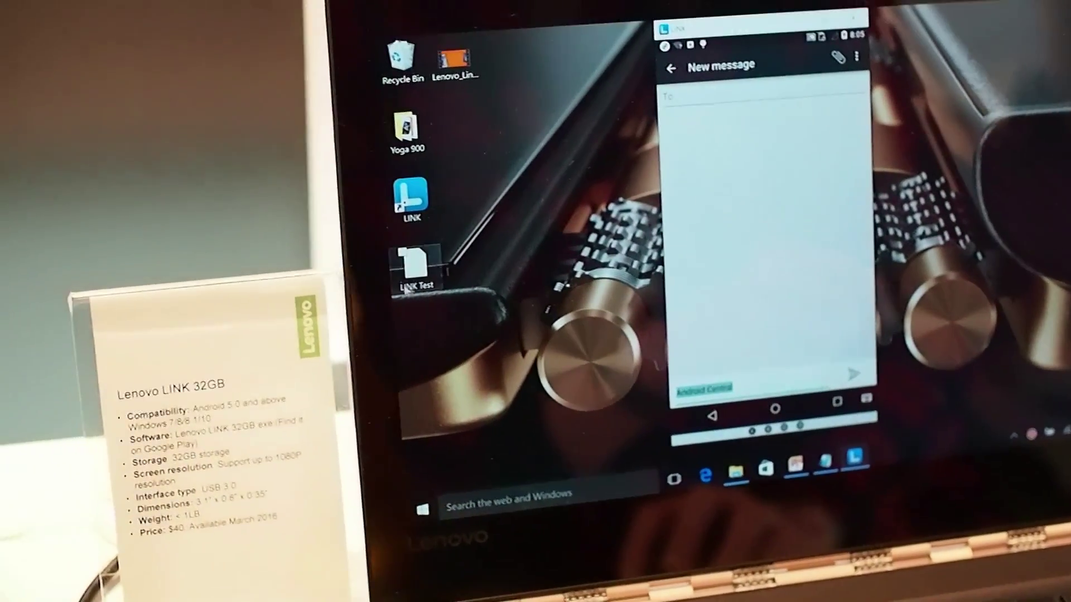
{"action": "left_click", "coordinate": [414, 267]}
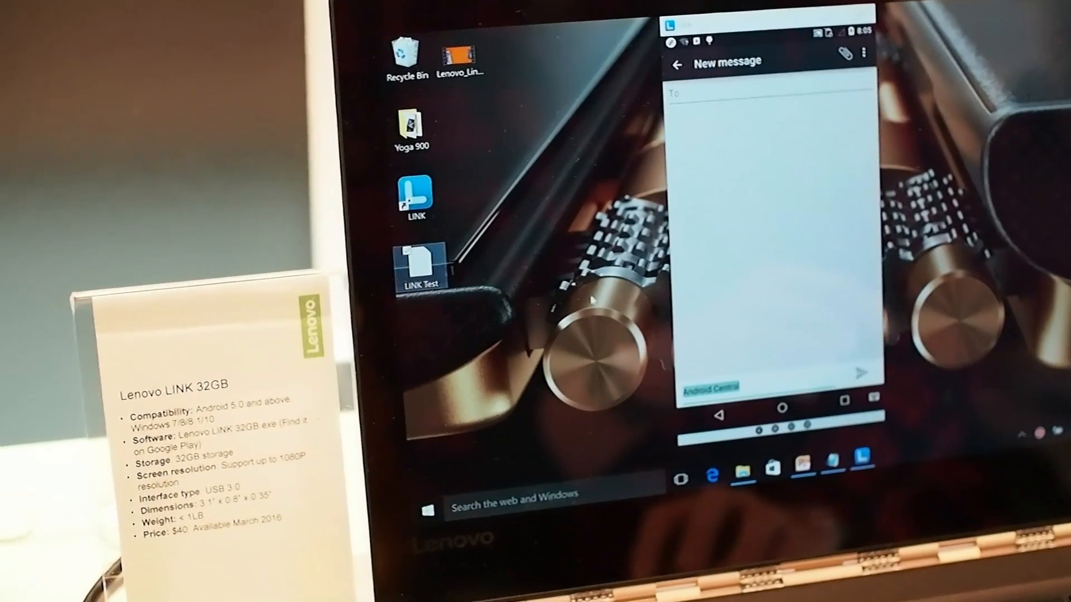
{"action": "right_click", "coordinate": [495, 290]}
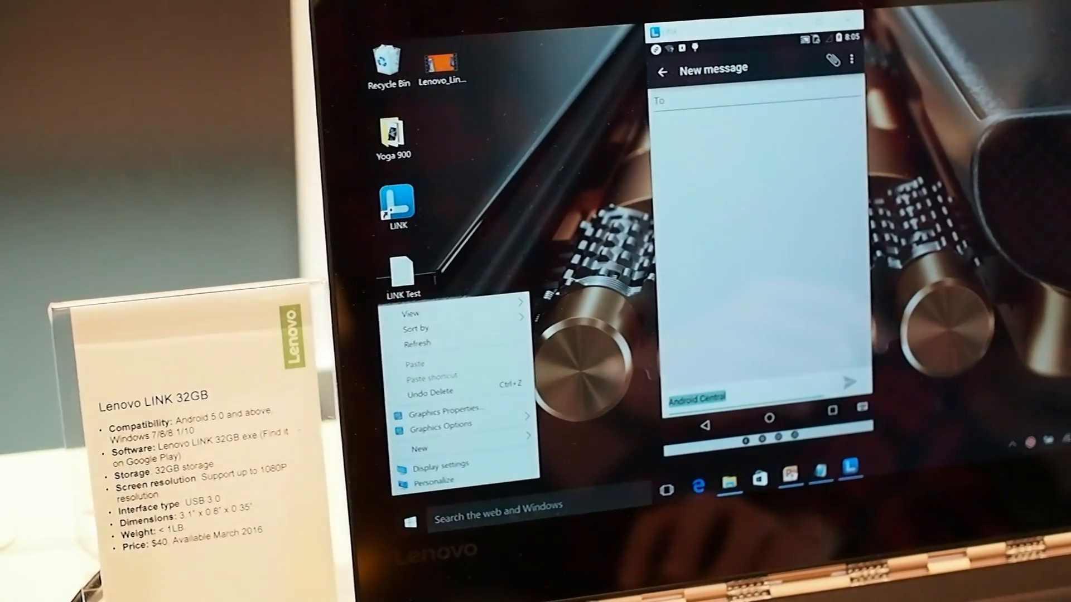